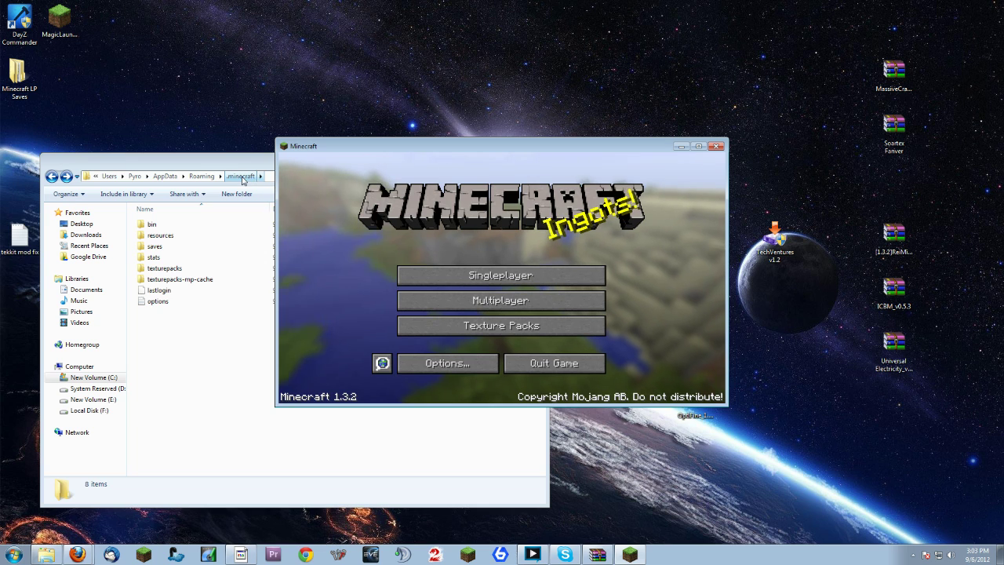
Examine the .minecraft folder's full path and contents, including its saves folder, and return to .minecraft
click(211, 363)
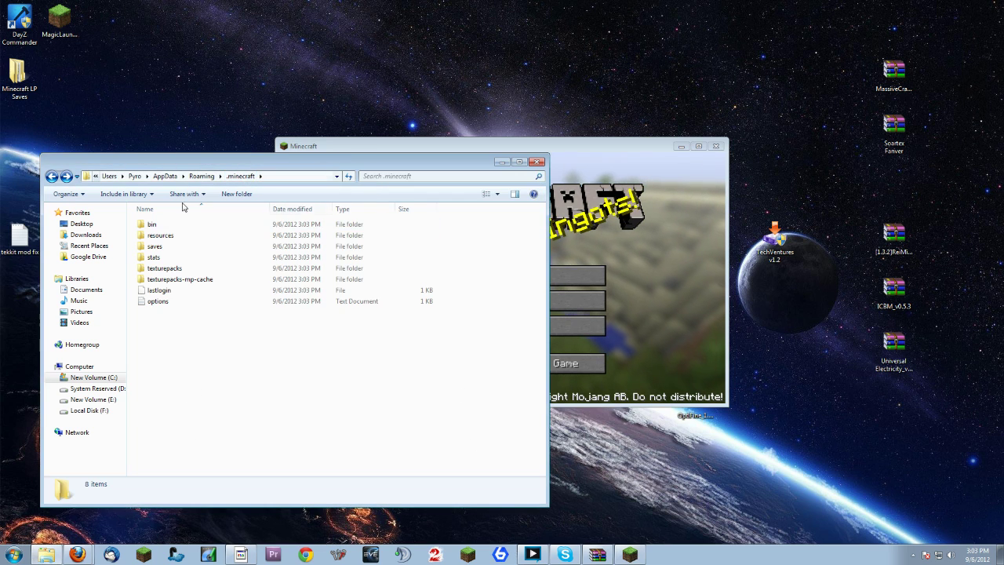
click(316, 177)
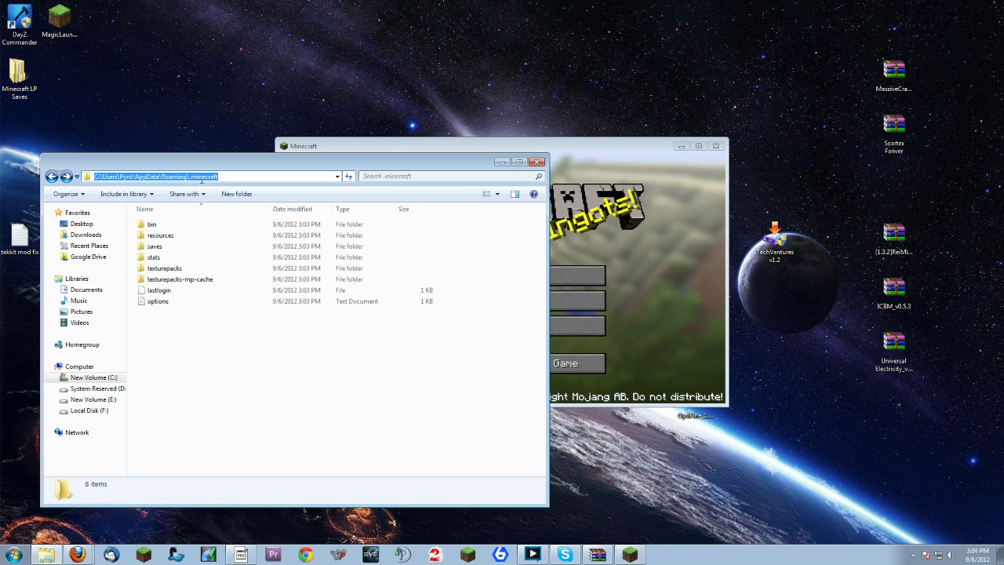
click(256, 452)
drag(238, 415, 146, 218)
click(155, 246)
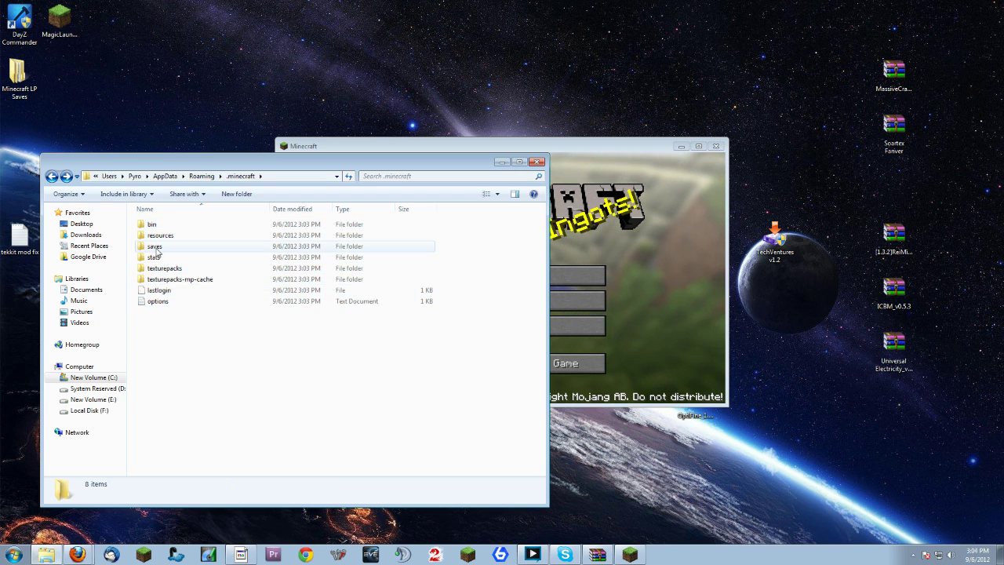
double_click(155, 245)
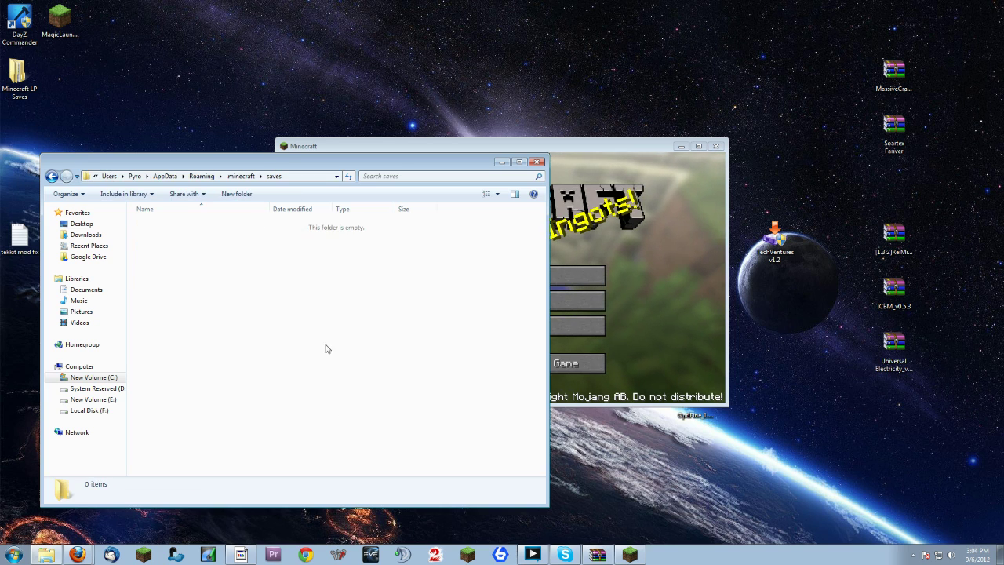
key(BackSpace)
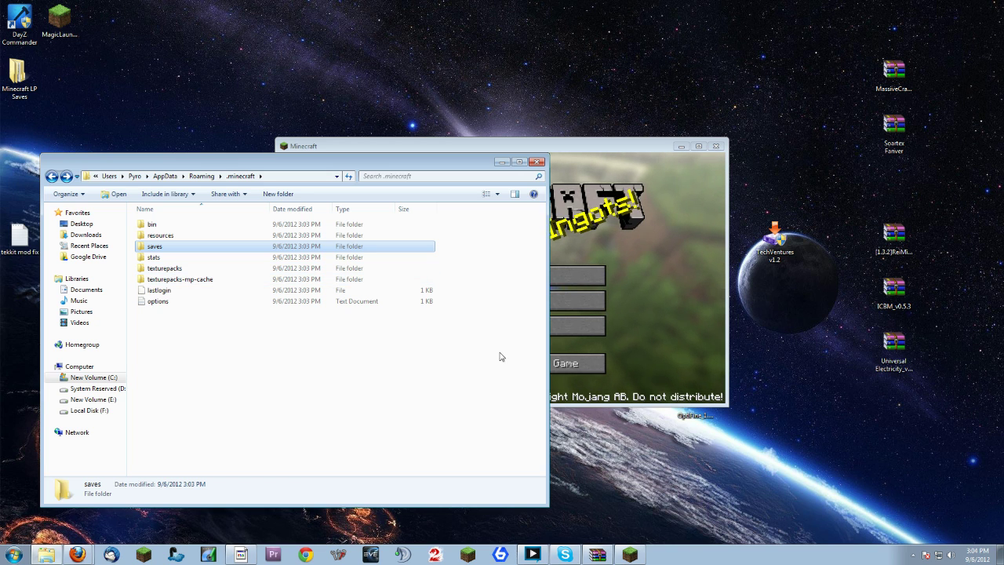
Quit the running Minecraft game and open the minecraft jar file from the bin folder in WinRAR, dismissing the licence reminder
click(684, 248)
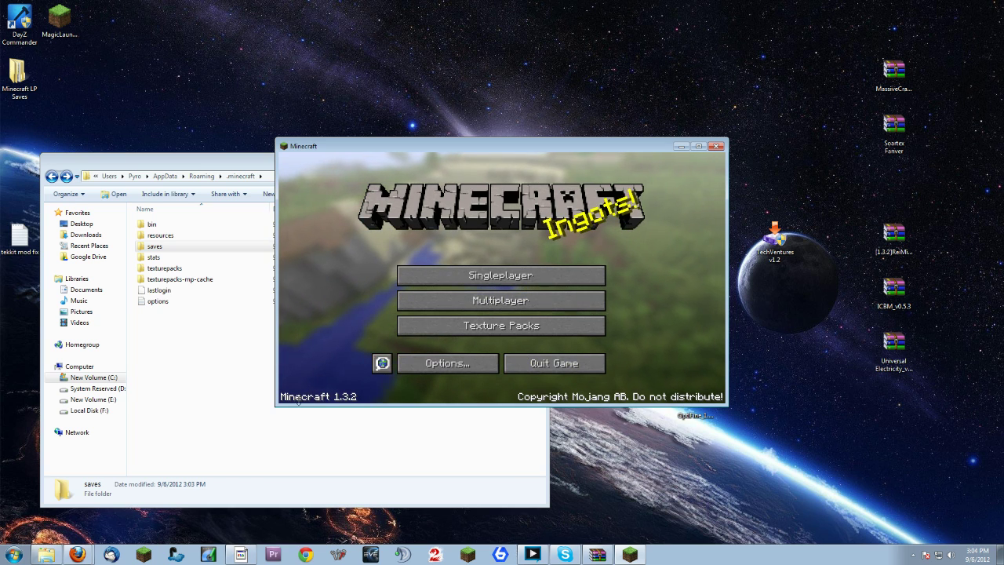
click(555, 363)
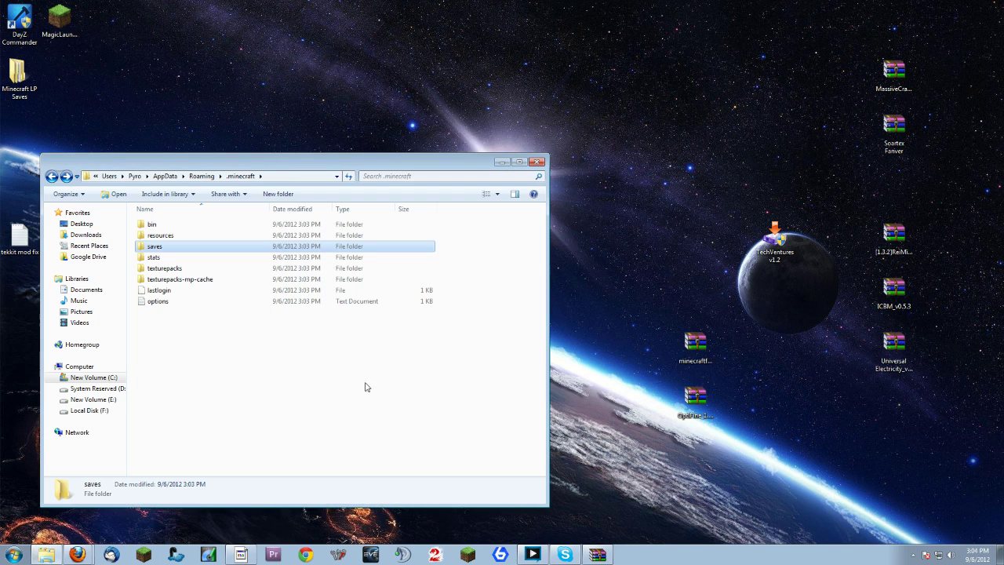
double_click(153, 225)
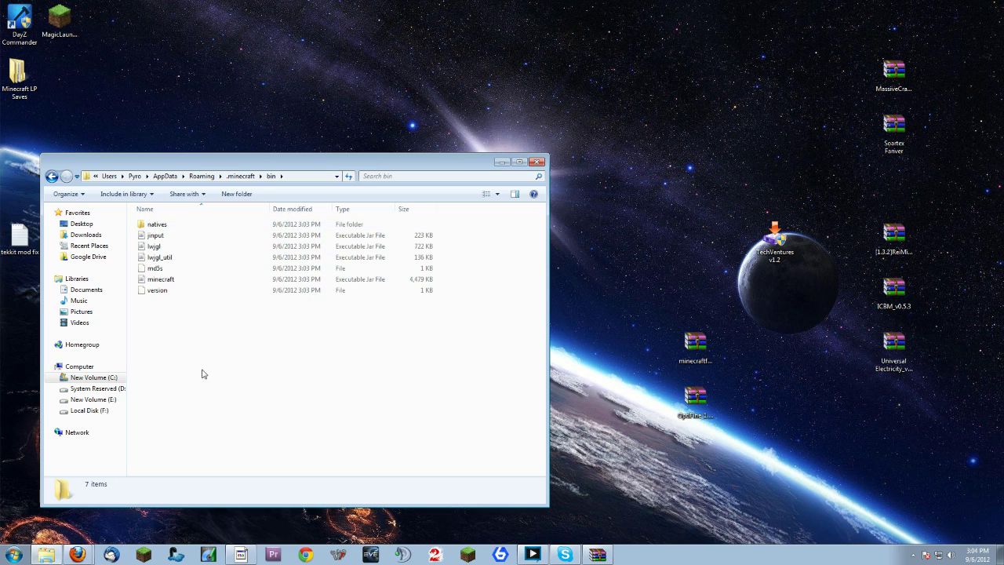
click(173, 283)
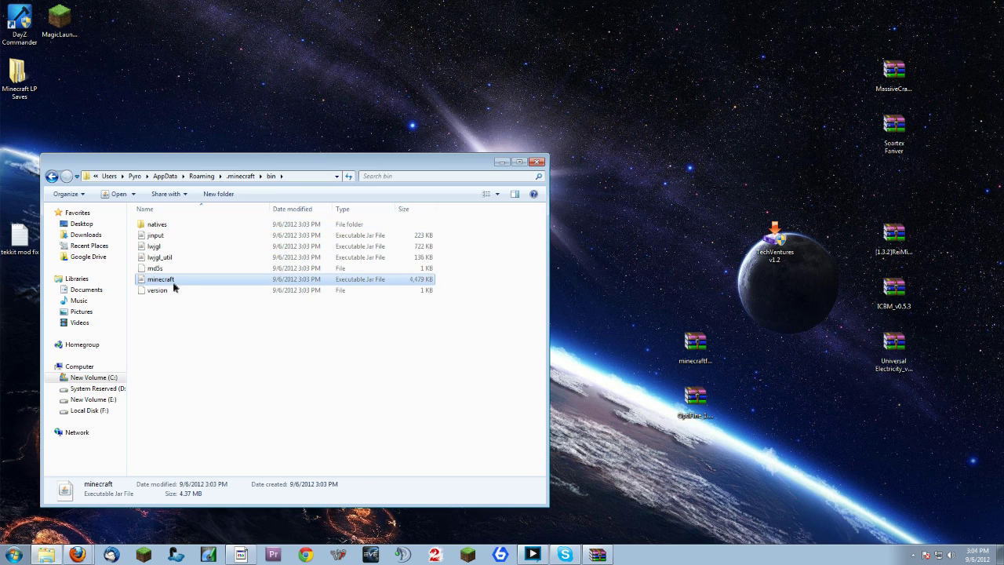
right_click(174, 288)
mouse_move(217, 315)
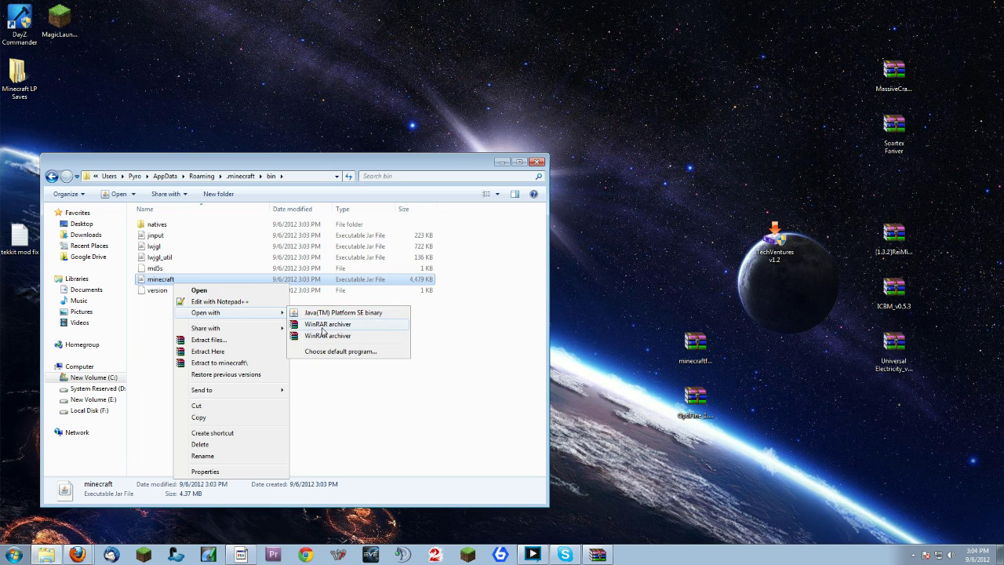
click(322, 331)
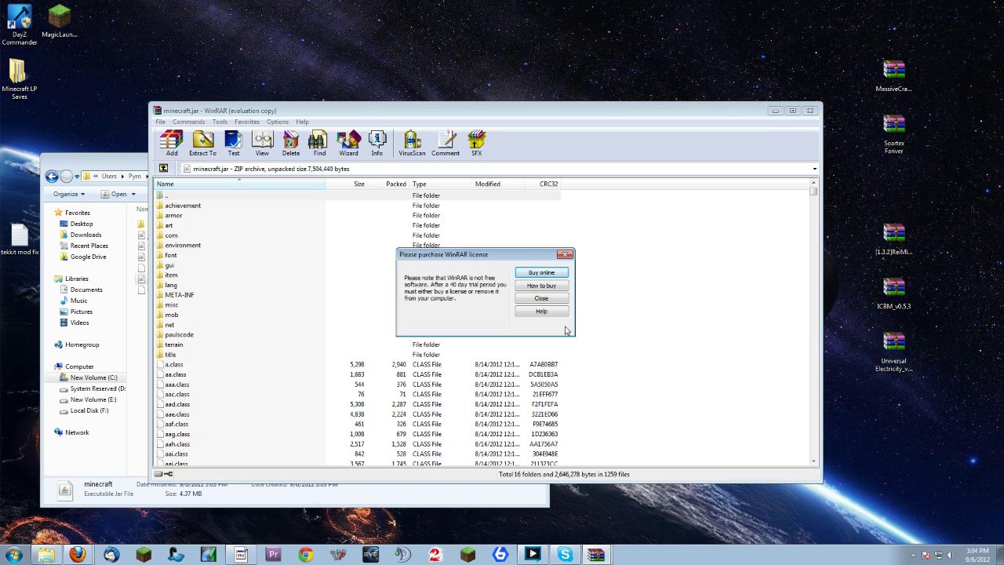
click(541, 299)
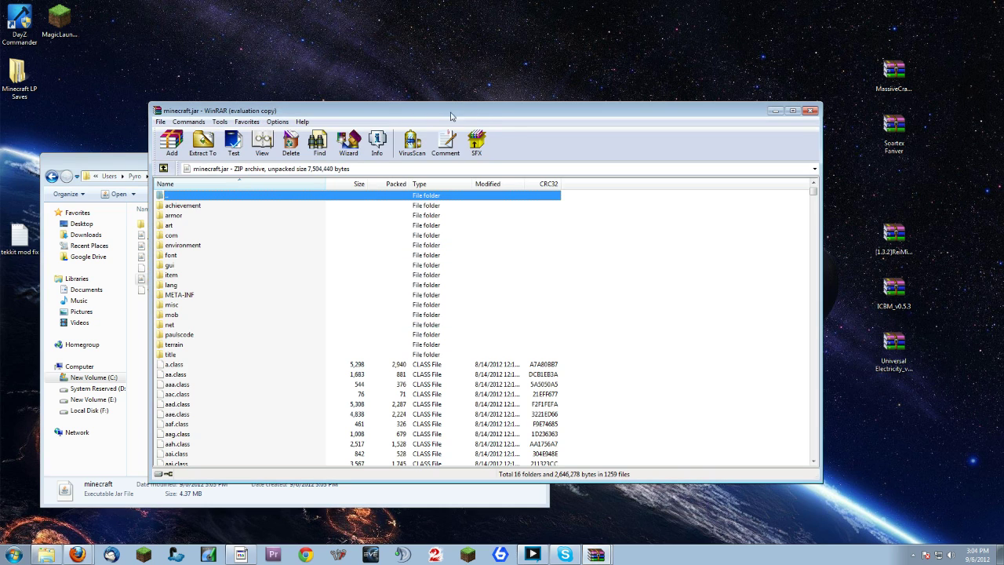
Open the minecraftforge-universal-4.0.0.200.zip archive from the desktop and arrange its window so the minecraft.jar file list stays accessible
drag(448, 118, 446, 27)
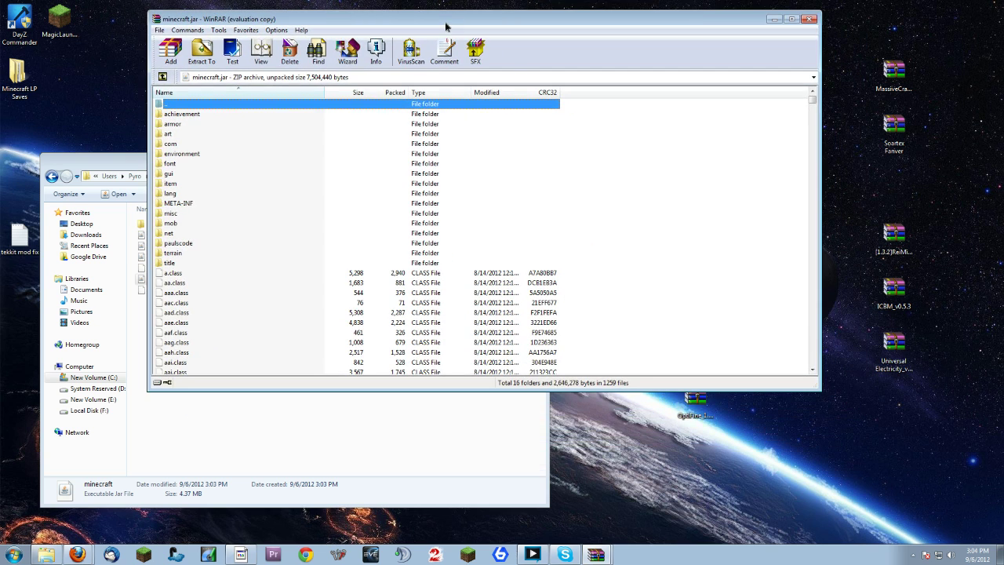
click(836, 429)
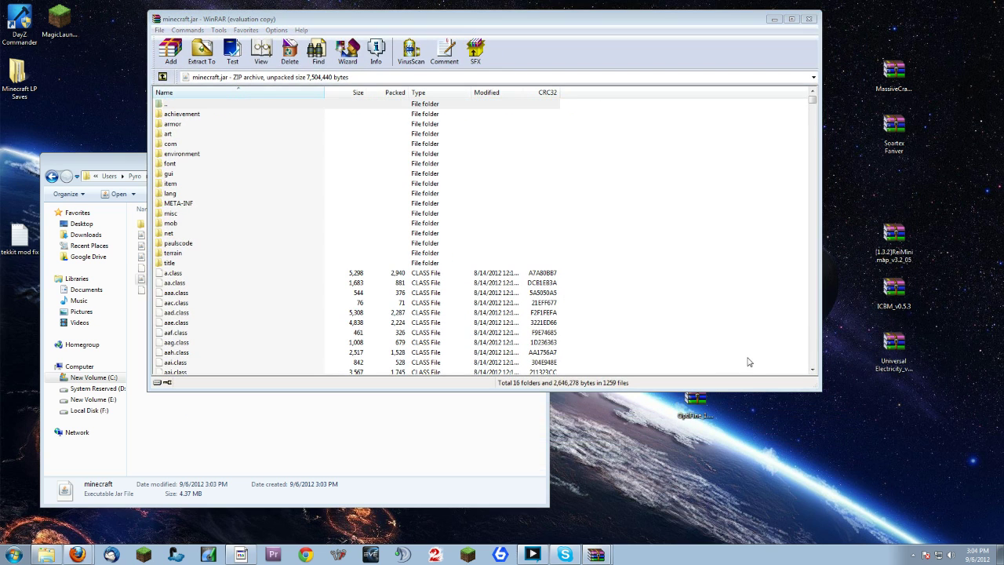
drag(818, 387, 738, 333)
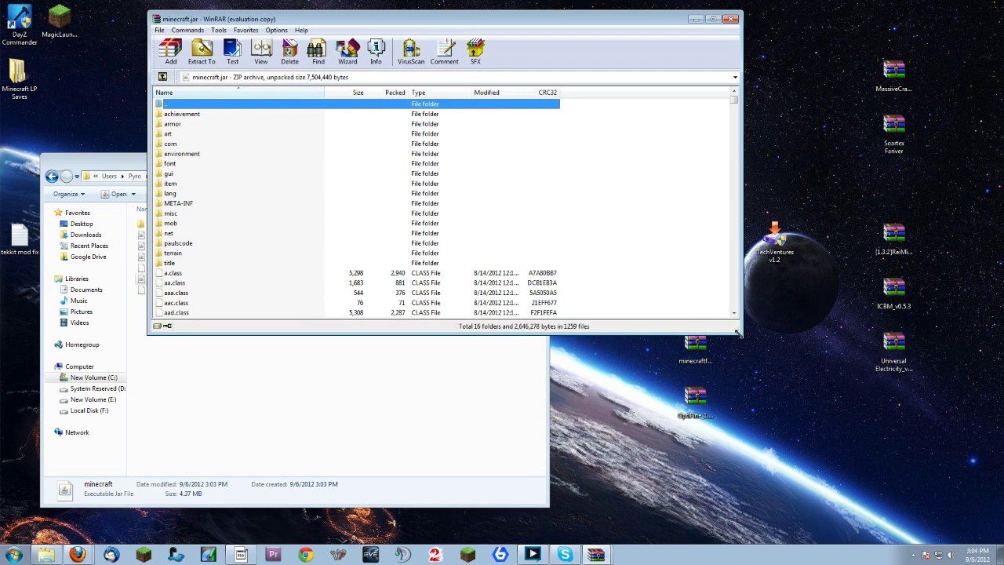
click(697, 357)
double_click(698, 363)
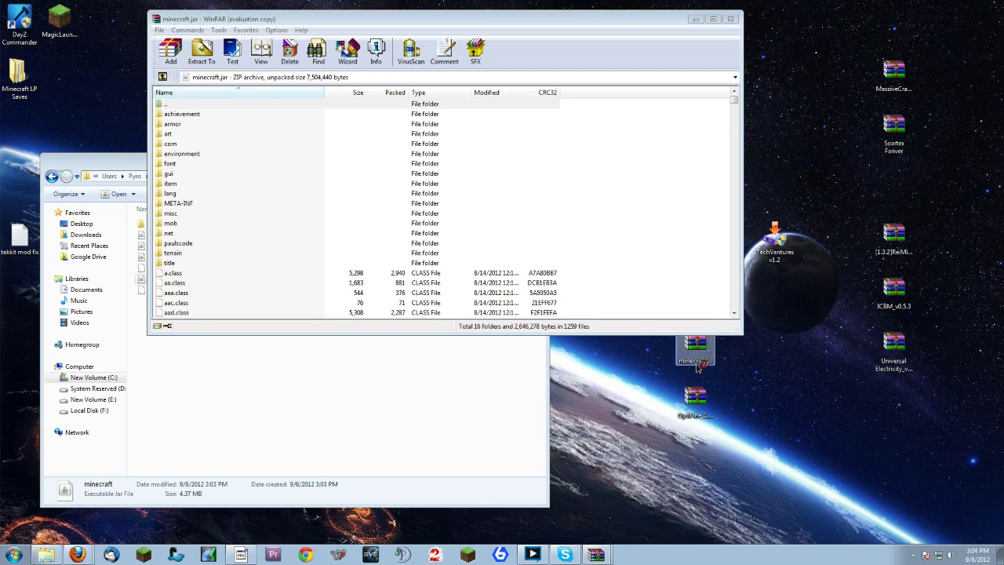
drag(379, 115, 661, 116)
click(822, 302)
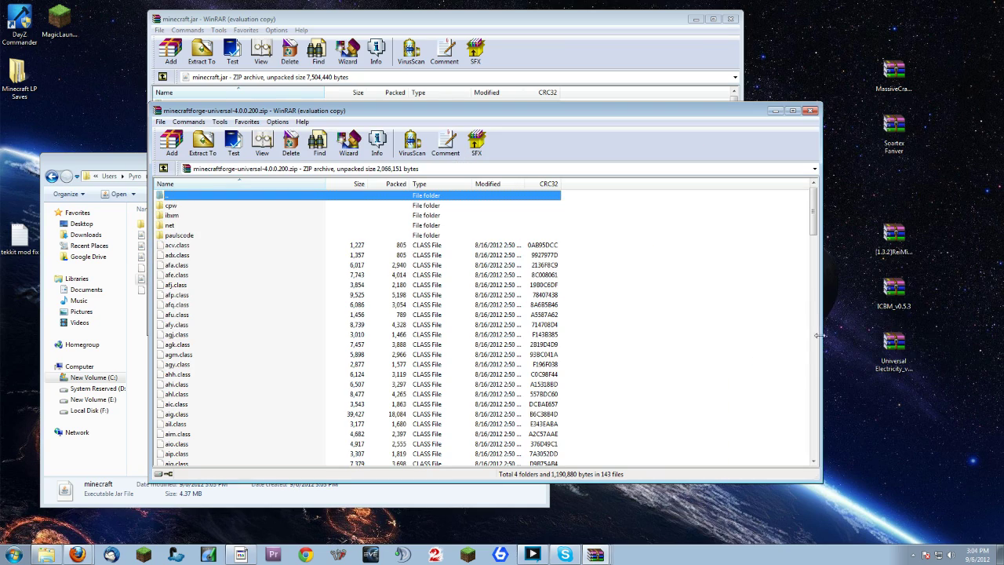
drag(361, 118, 659, 127)
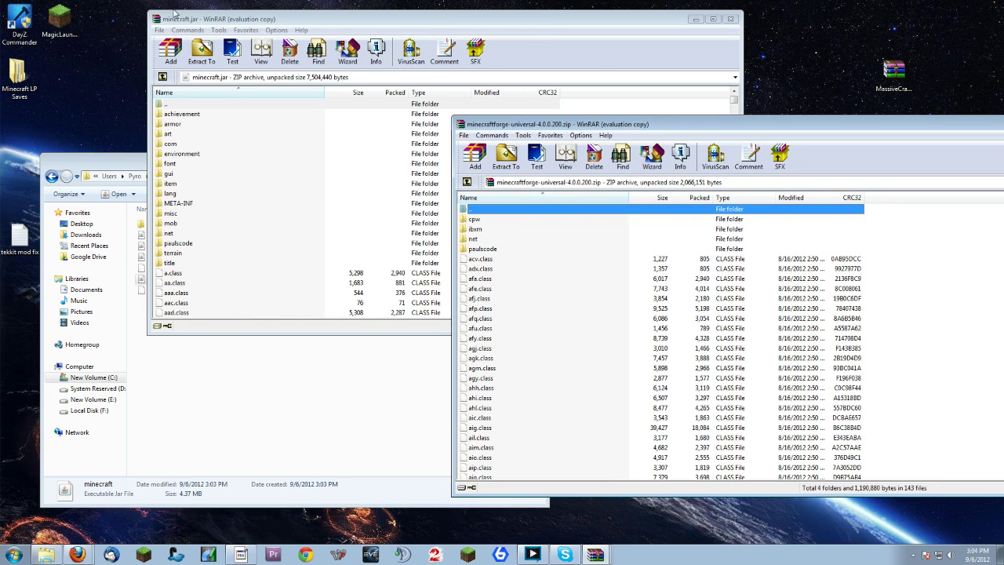
Add all files and folders of the Minecraft Forge archive to minecraft.jar
click(545, 368)
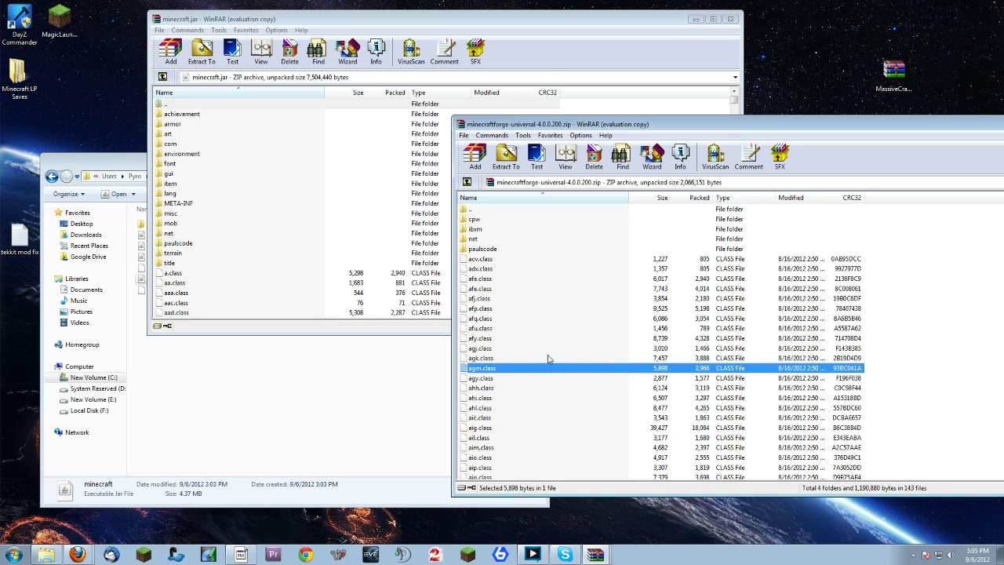
key(ctrl+a)
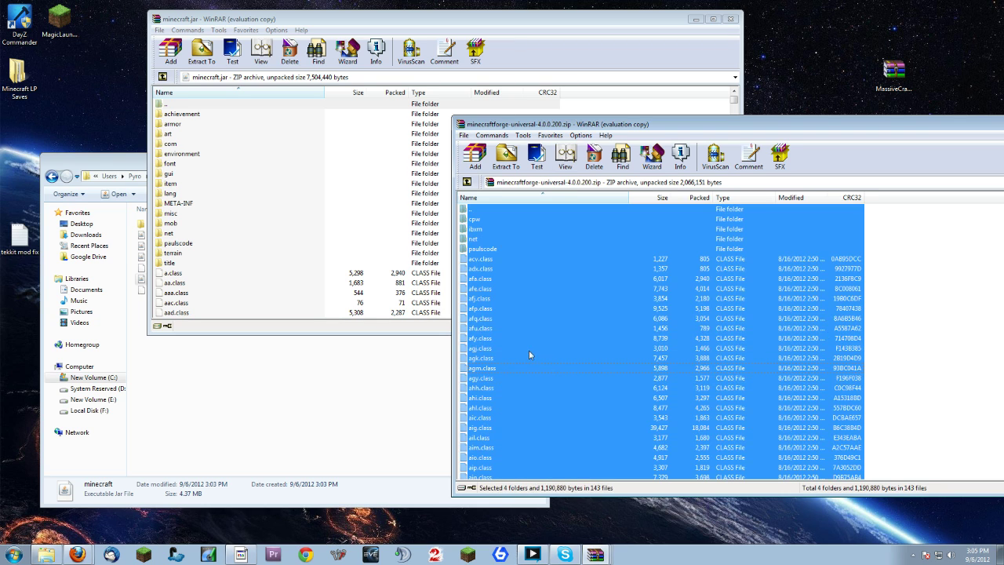
drag(481, 373, 168, 298)
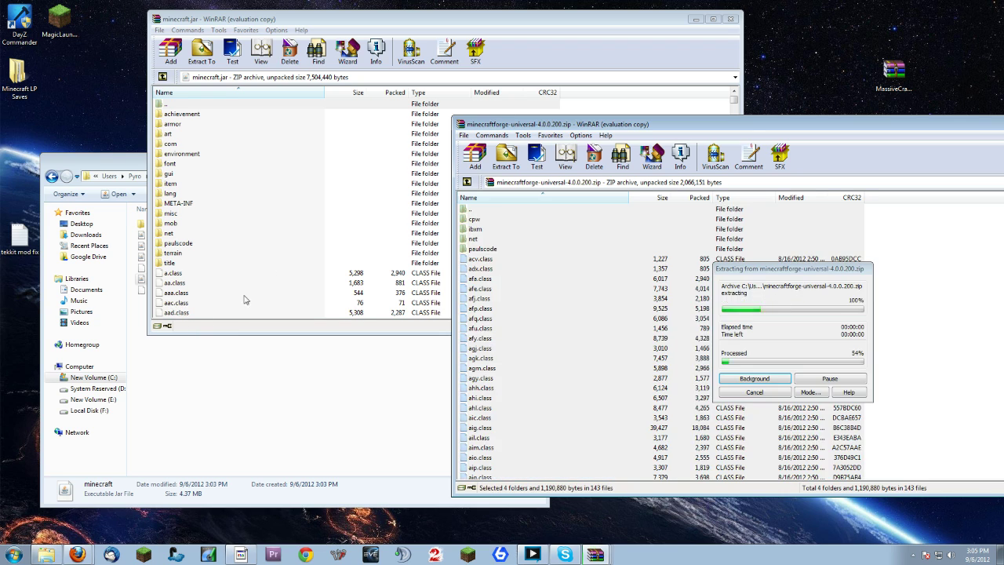
click(457, 264)
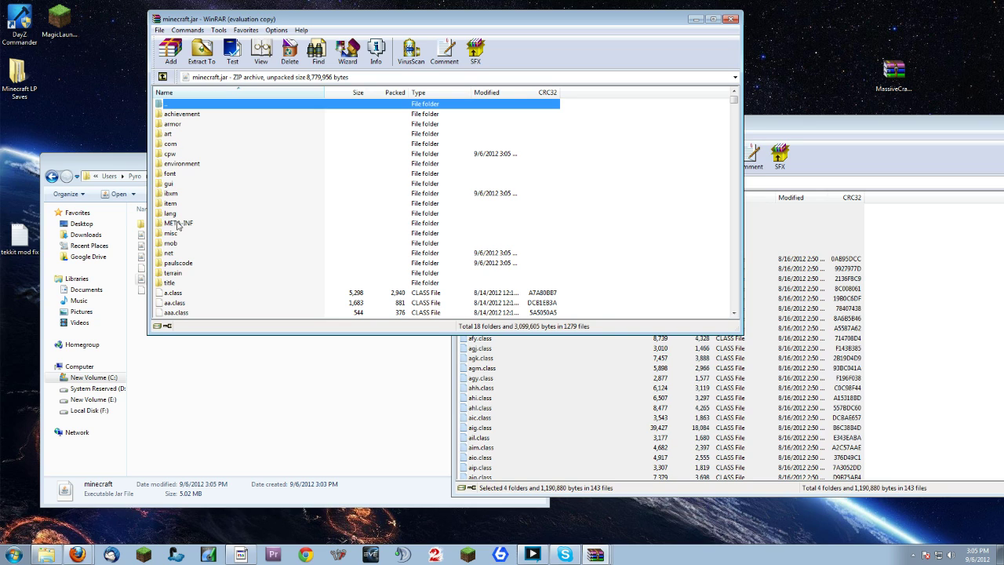
Delete the META-INF folder from minecraft.jar
click(178, 224)
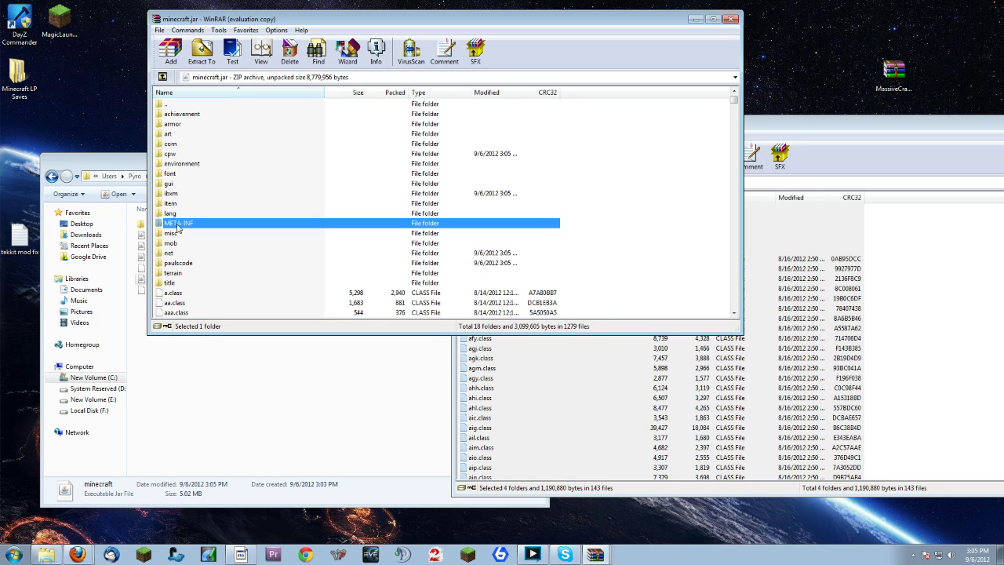
key(Delete)
click(508, 313)
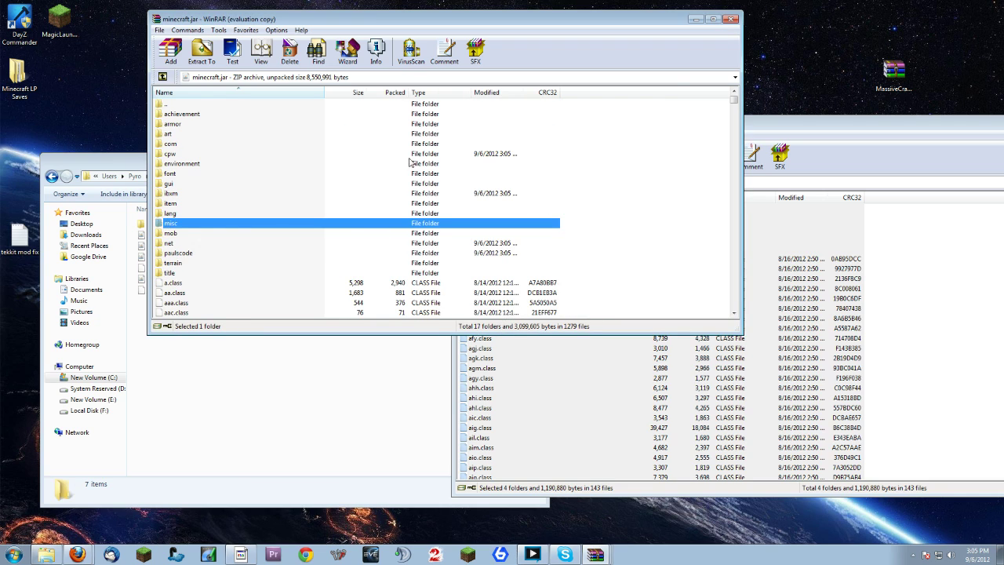
Close both archive windows and go back up to the .minecraft folder
click(734, 22)
click(858, 127)
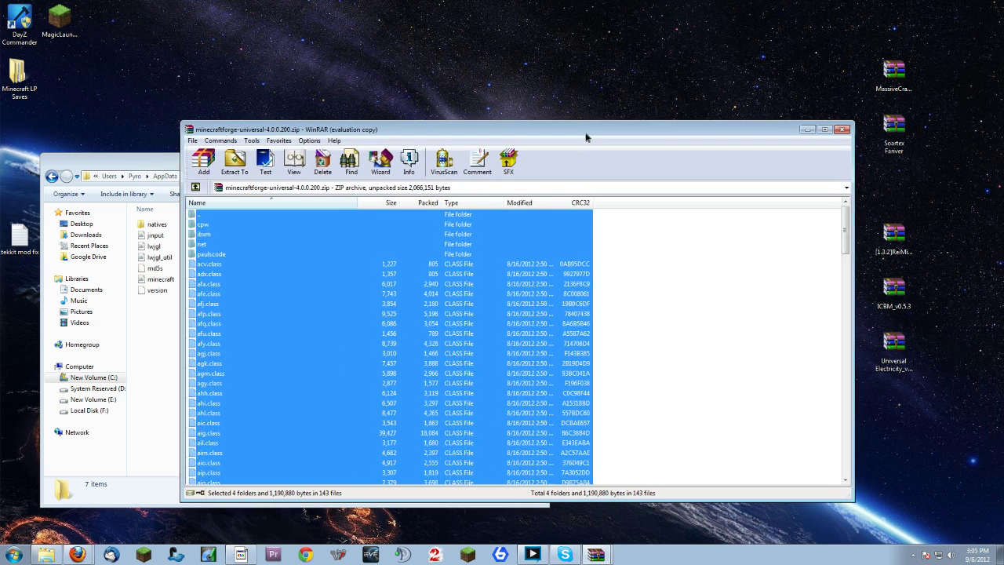
key(Escape)
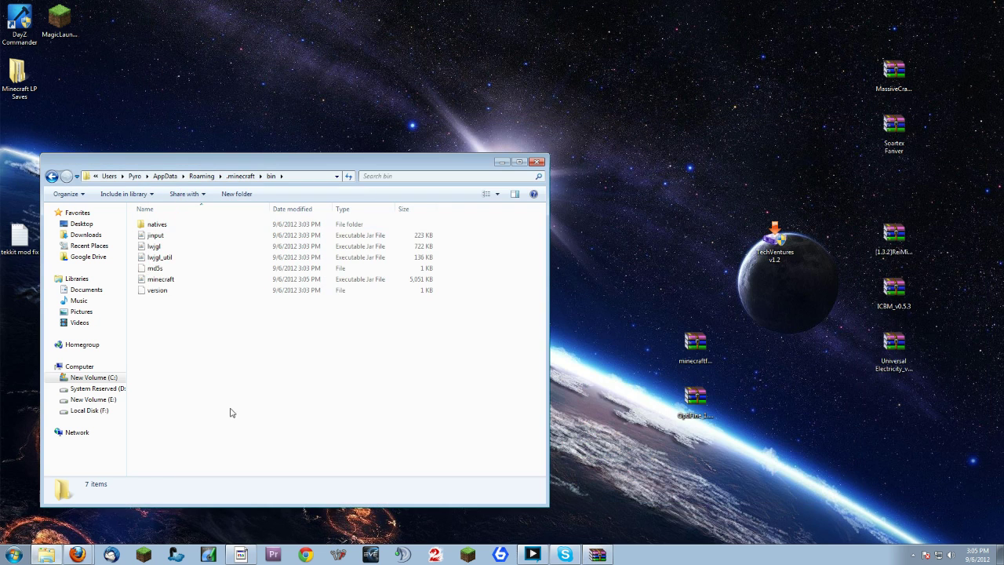
key(BackSpace)
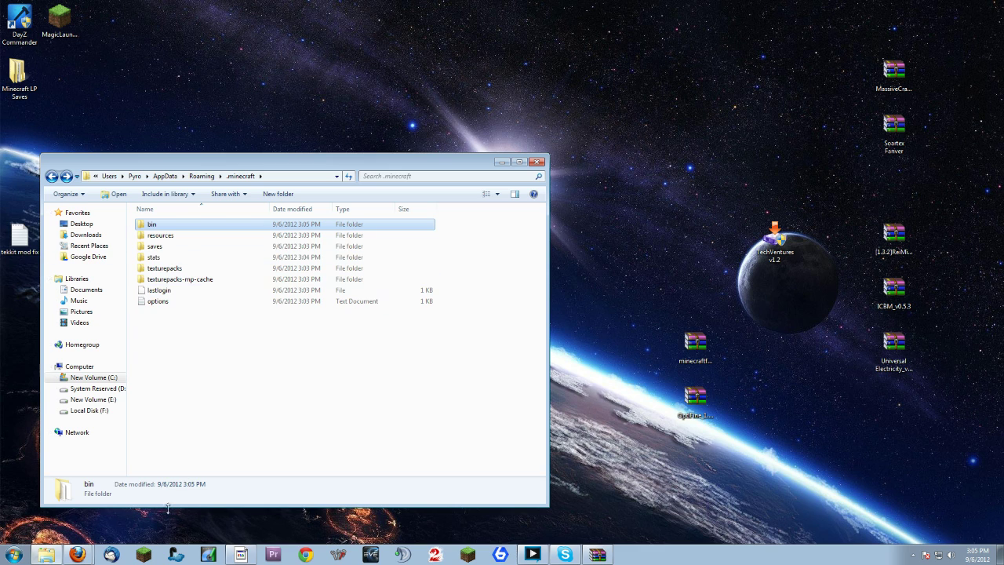
Run the Minecraft launcher despite the security warning and log in with the remembered account
click(149, 555)
click(532, 289)
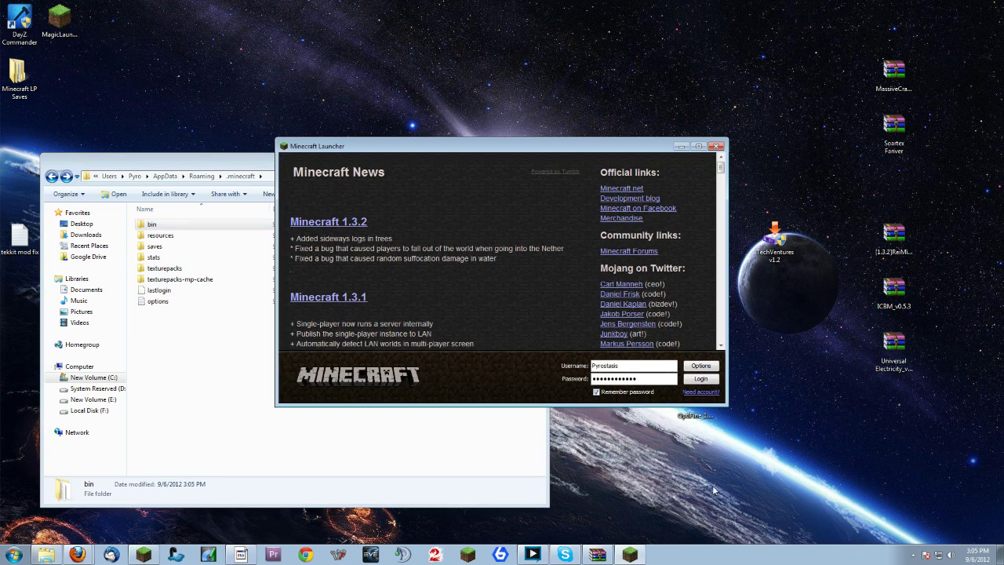
click(700, 378)
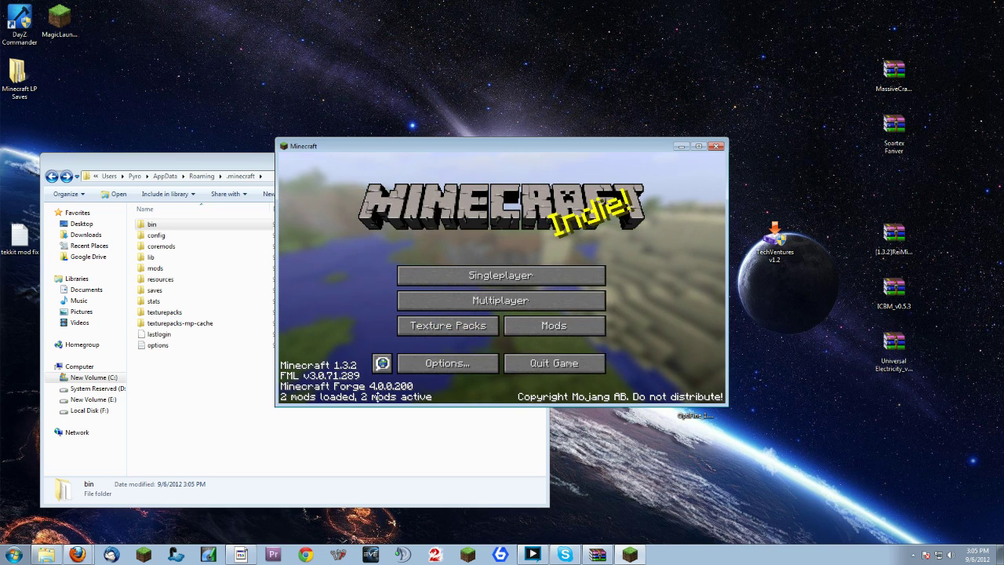
Check the list of loaded mods in Minecraft and quit the game
click(561, 333)
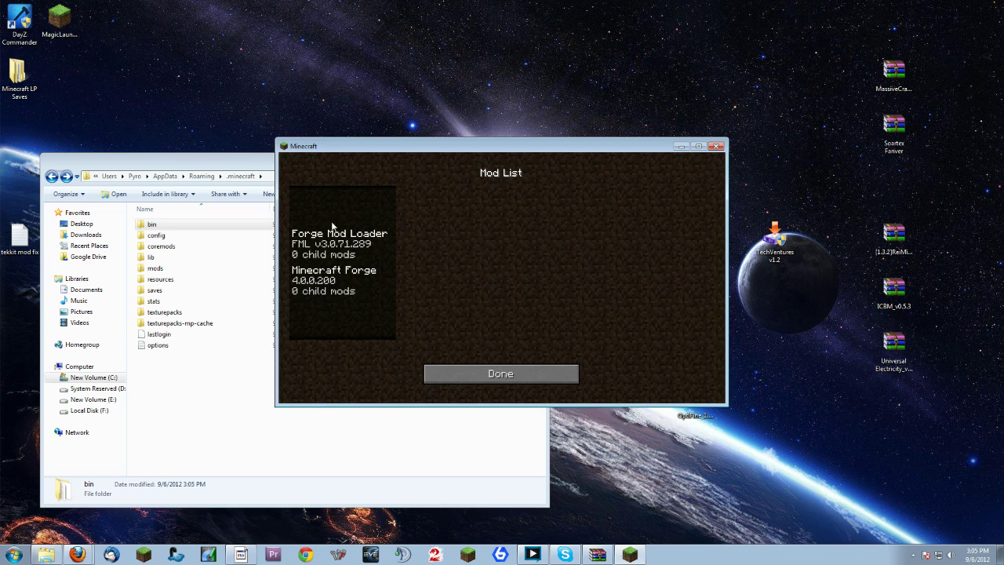
click(496, 374)
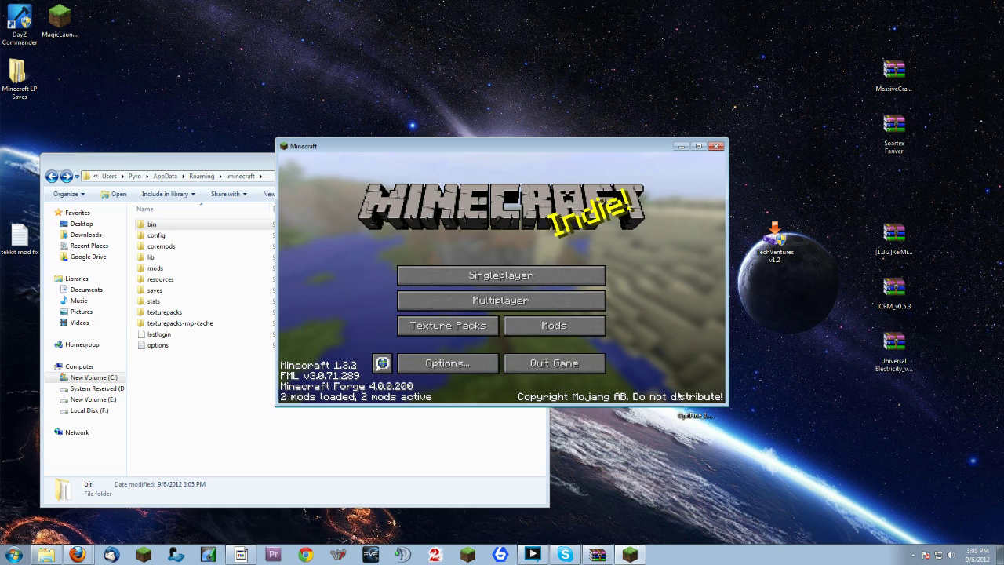
click(564, 372)
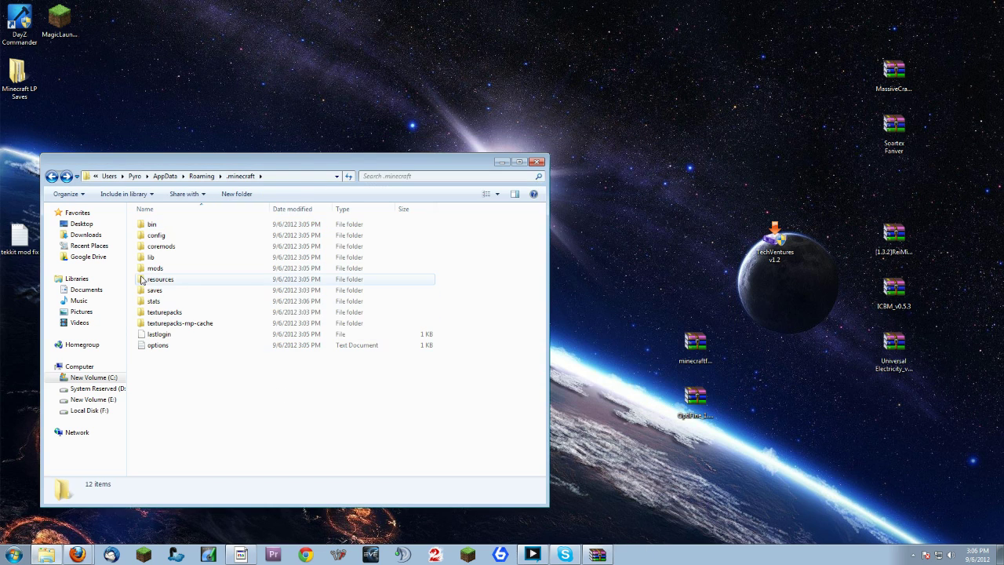
Move the ReiMinimap, ICBM_v0.5.3 and Universal Electricity zip archives from the desktop into the .minecraft mods folder
double_click(154, 270)
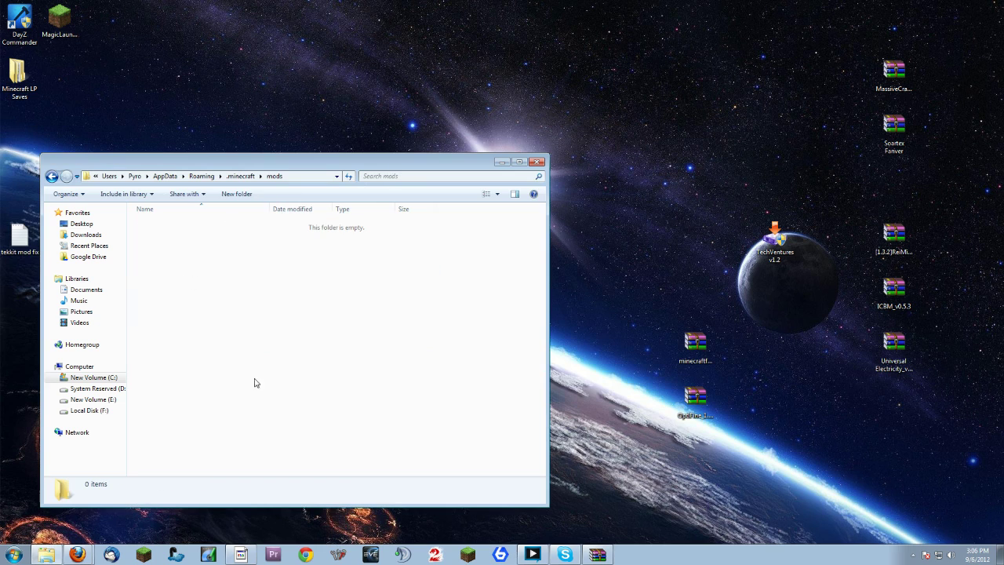
click(695, 347)
drag(914, 428, 869, 214)
click(253, 280)
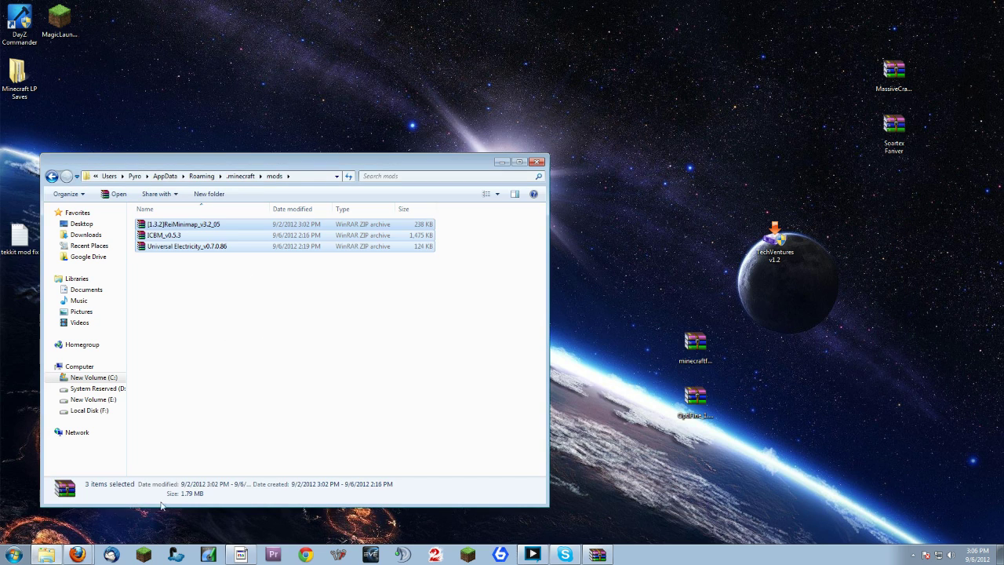
Relaunch Minecraft with the new mods in place, allowing the unverified file to run, and log in with the remembered account
click(142, 554)
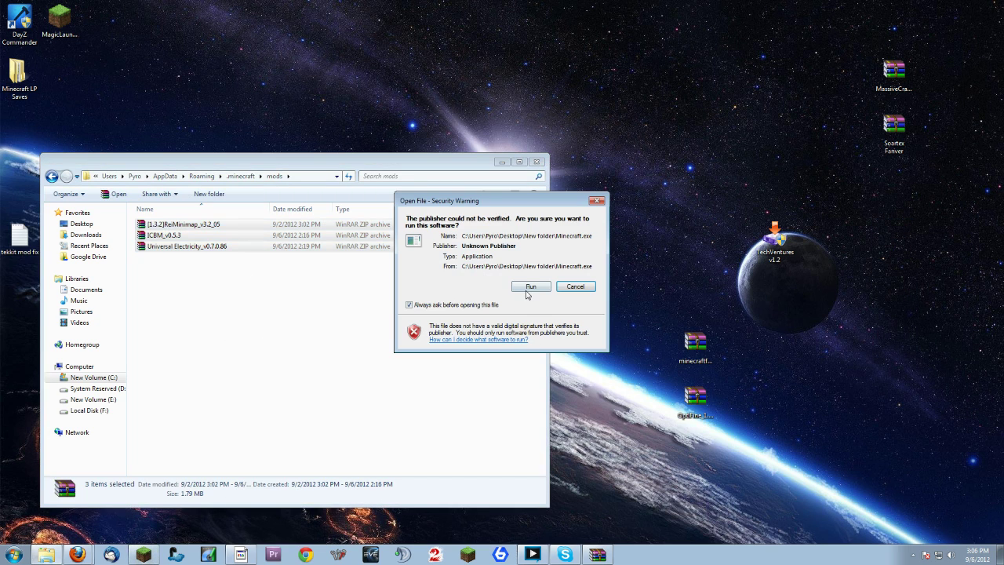
click(527, 296)
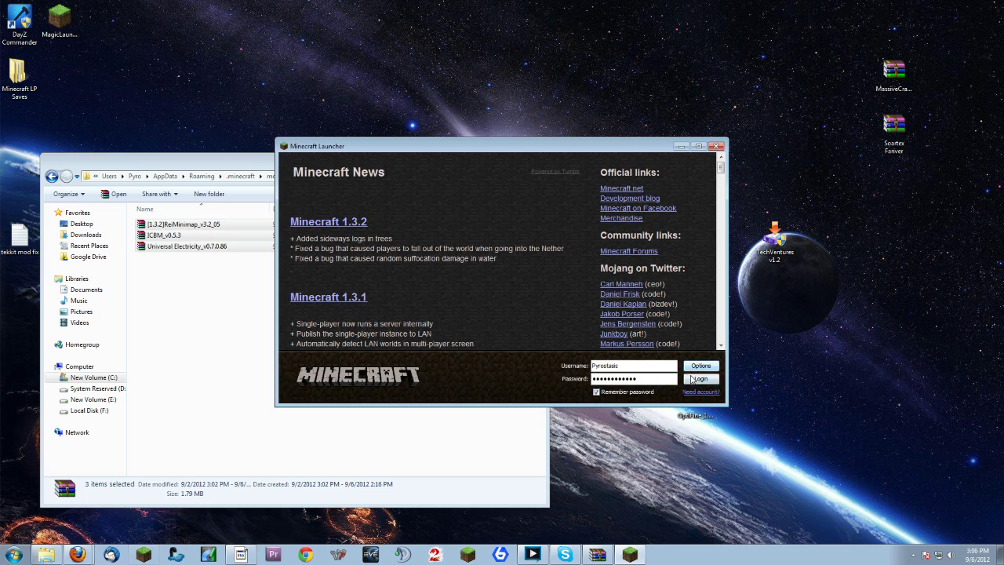
click(691, 377)
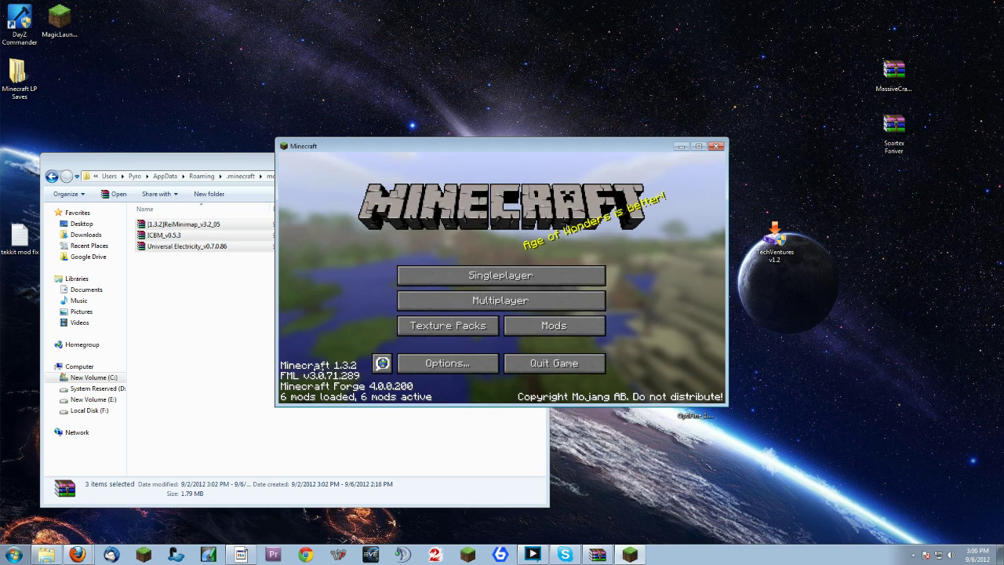
Review the loaded mods in the mod list, including the Minecraft Forge entry, and return to the title screen
click(554, 324)
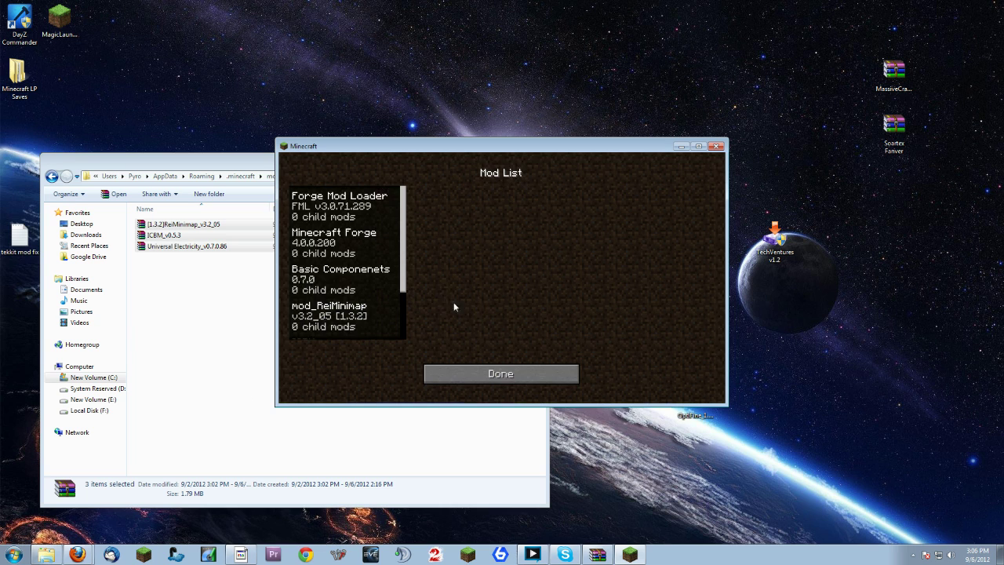
click(399, 248)
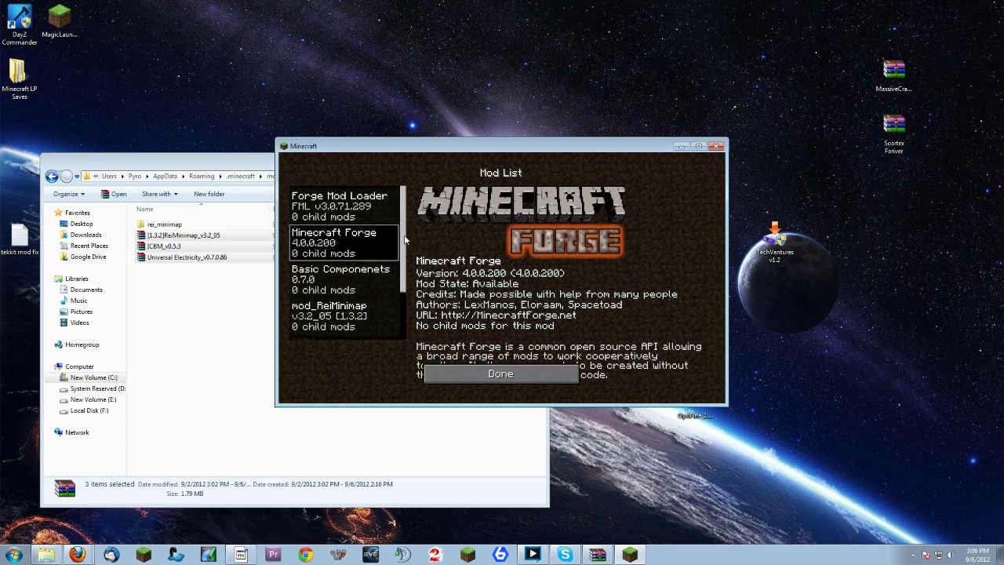
drag(406, 240, 417, 293)
click(491, 373)
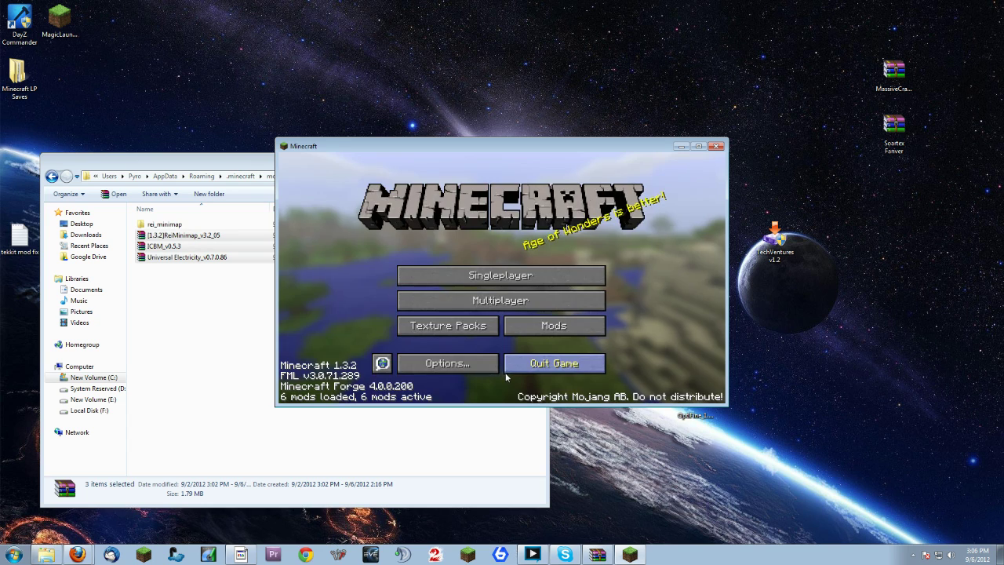
Create a singleplayer world named New World with the game mode set to Creative
click(502, 273)
click(547, 357)
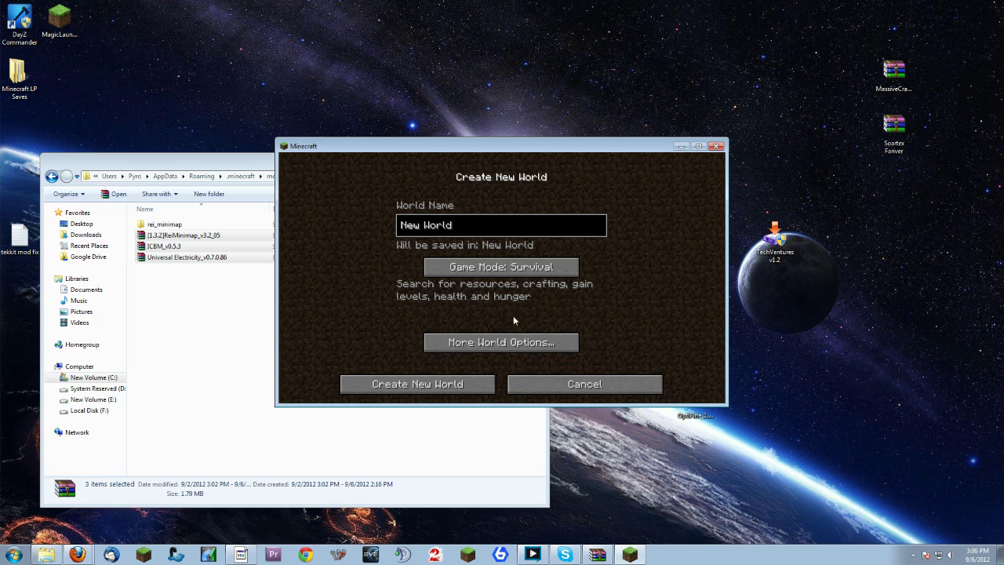
click(496, 269)
click(496, 270)
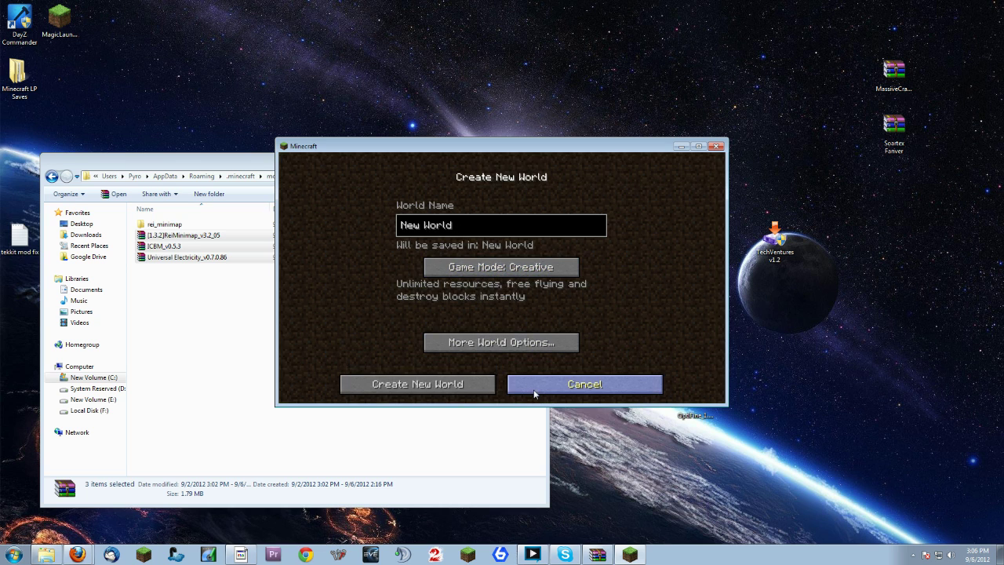
click(428, 395)
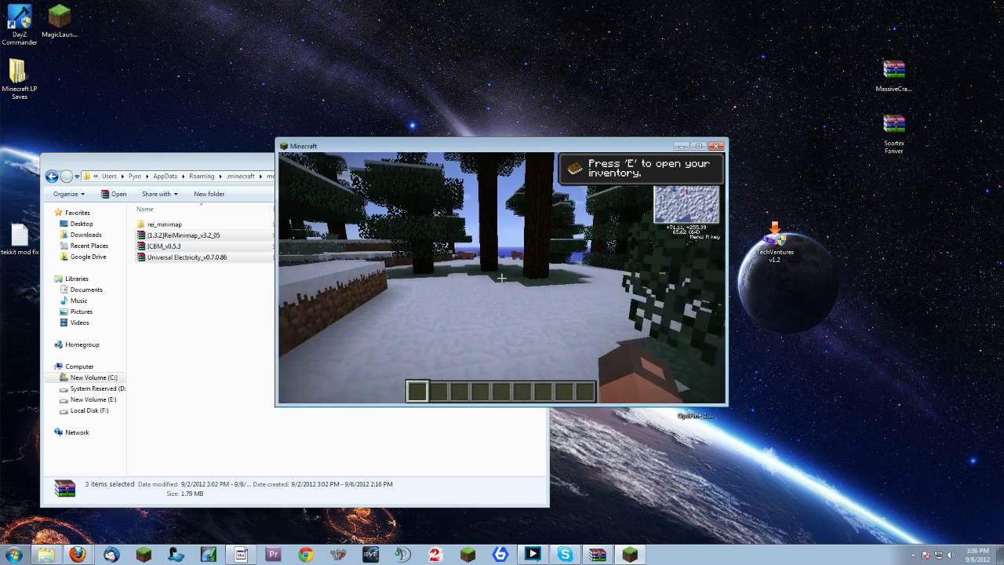
Find Condensed Explosives in the creative inventory by searching "con", and place several of the blocks on the snow
key(e)
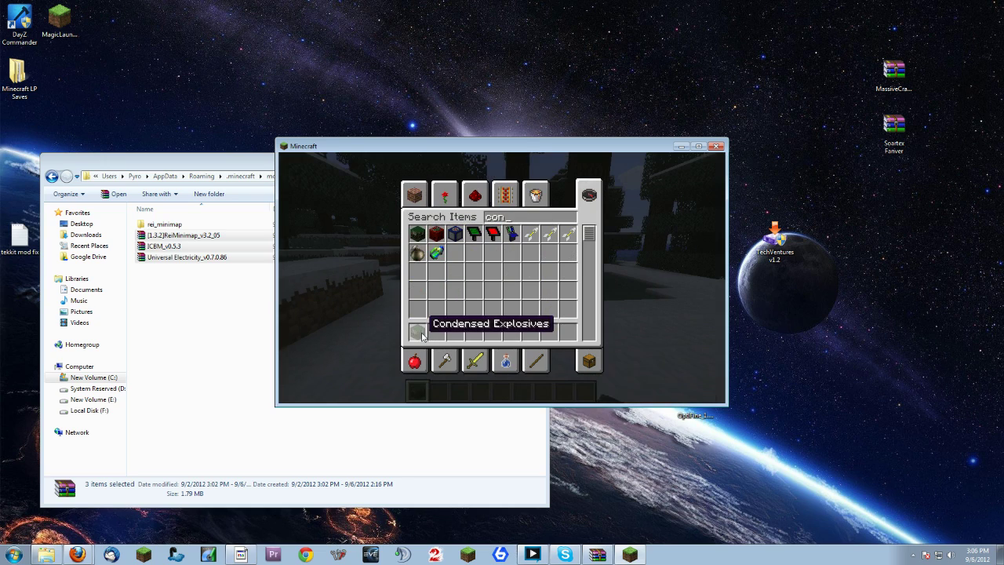
key(Escape)
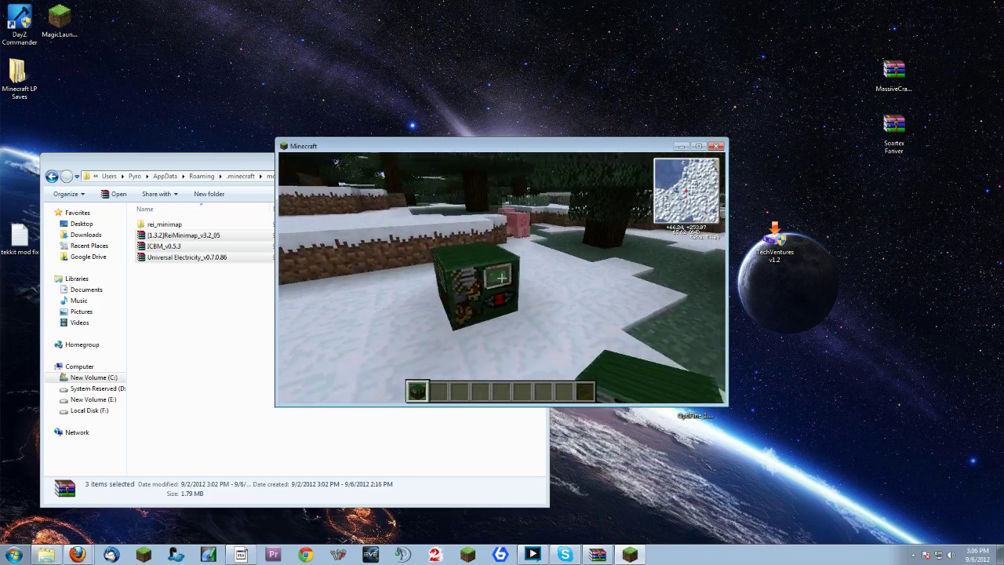
key(s)
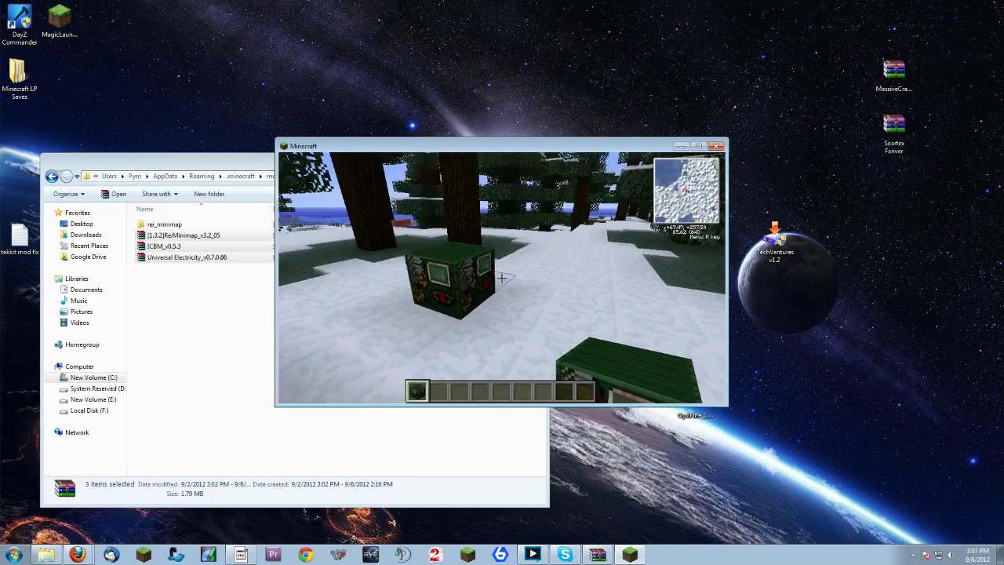
right_click(502, 278)
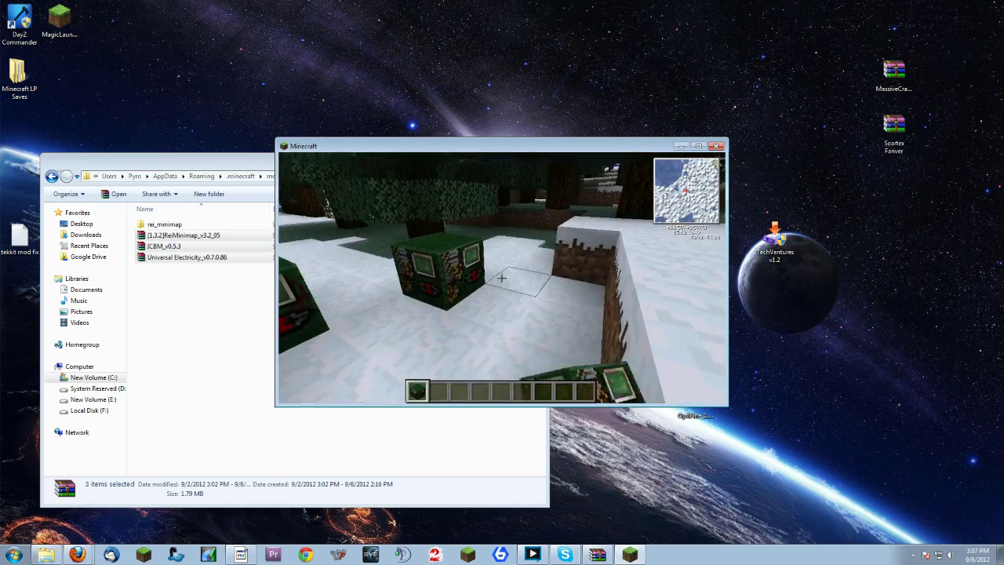
right_click(502, 277)
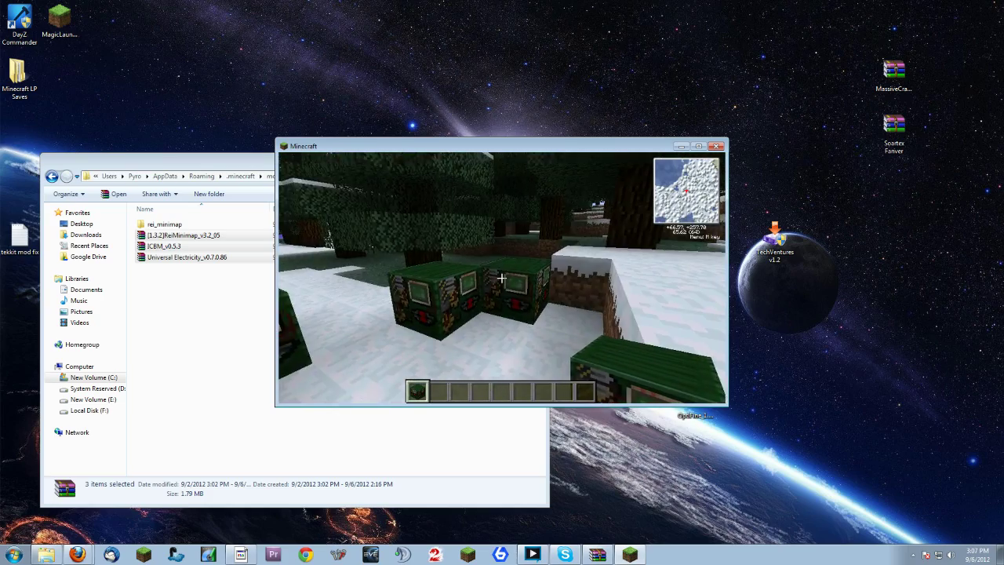